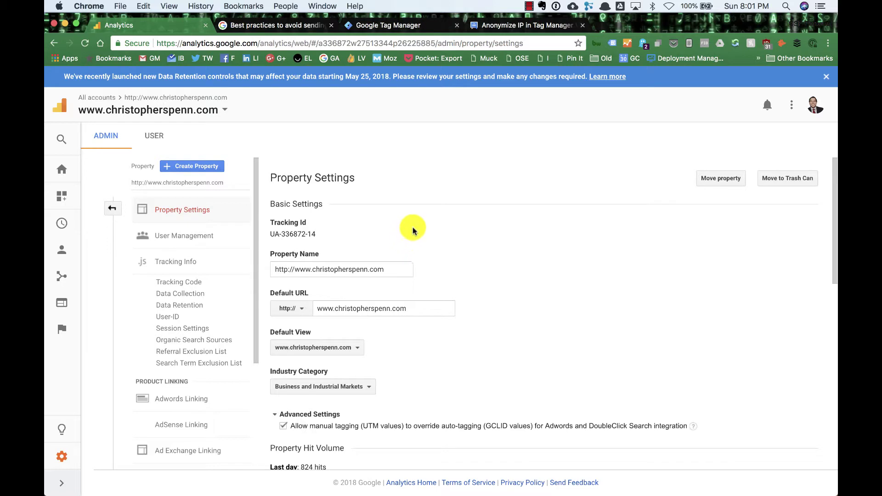
- Set the property's user and event data retention to 14 months and save the setting
click(191, 305)
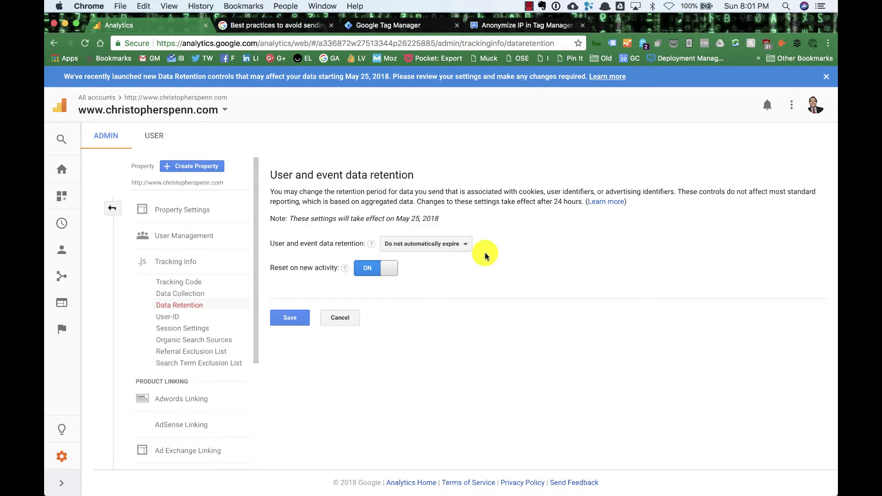
click(415, 246)
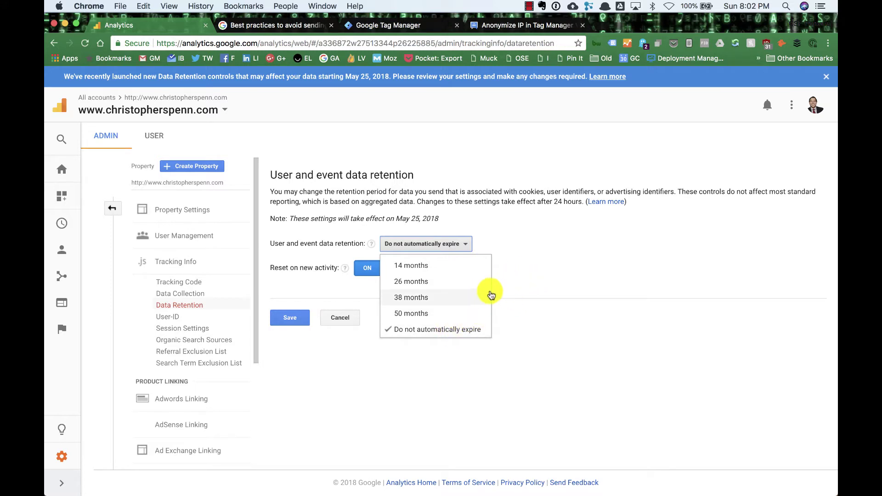
click(469, 272)
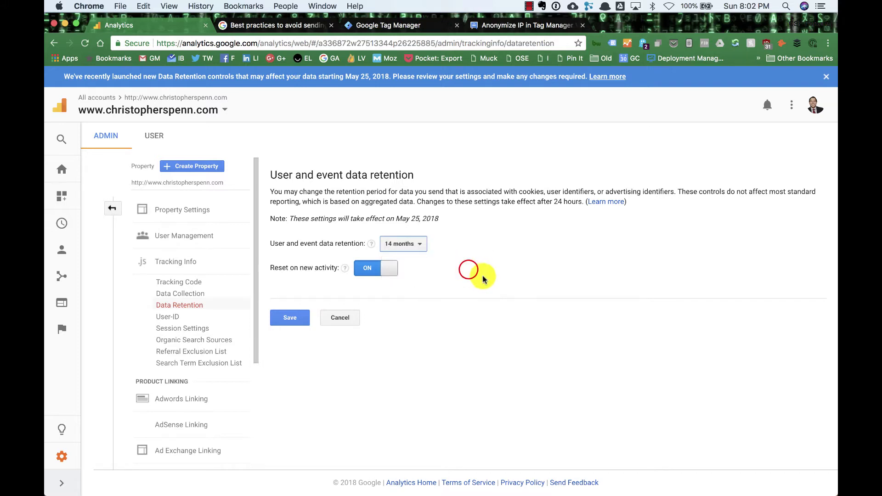
click(490, 263)
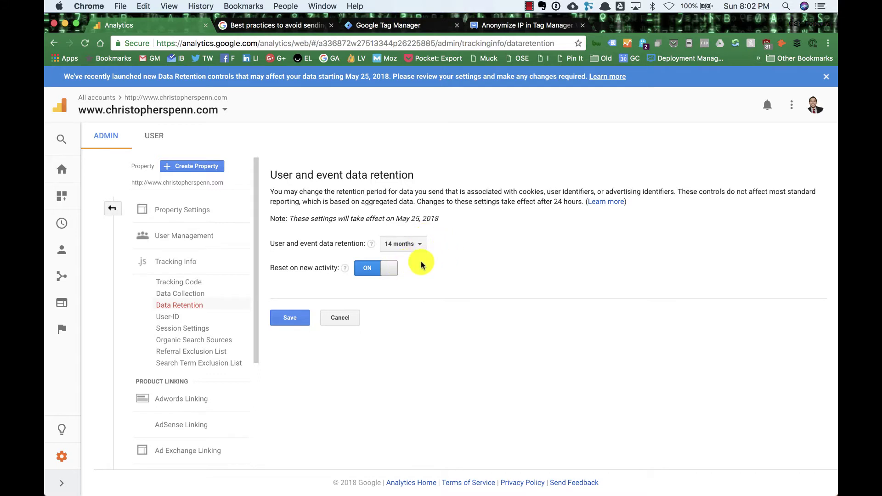
key(F1)
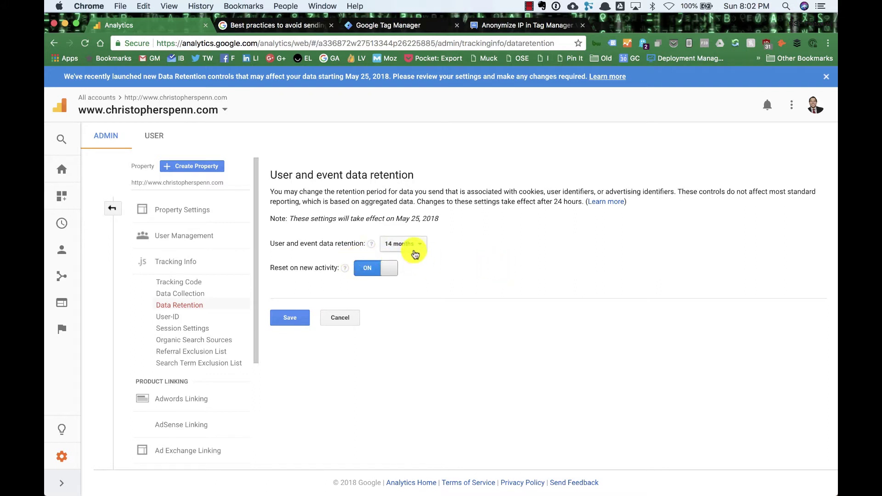
click(289, 318)
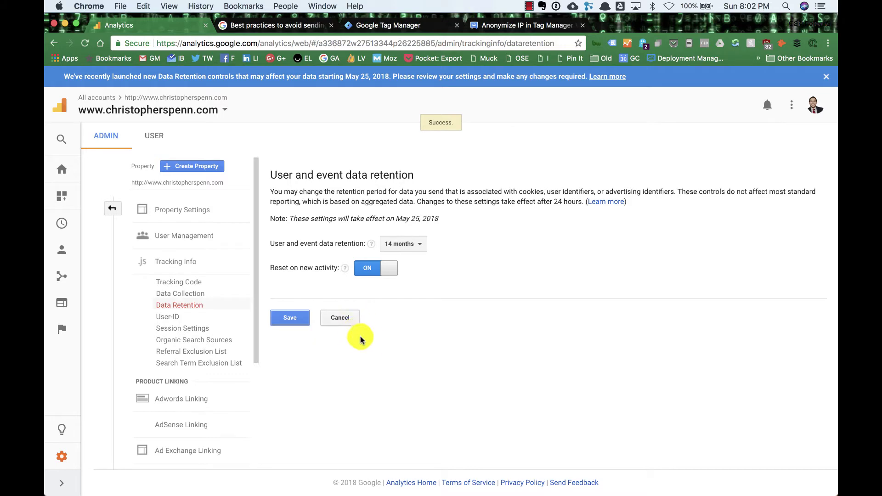
- Read through the Analytics Help article on best practices to avoid sending personally identifiable information
click(248, 26)
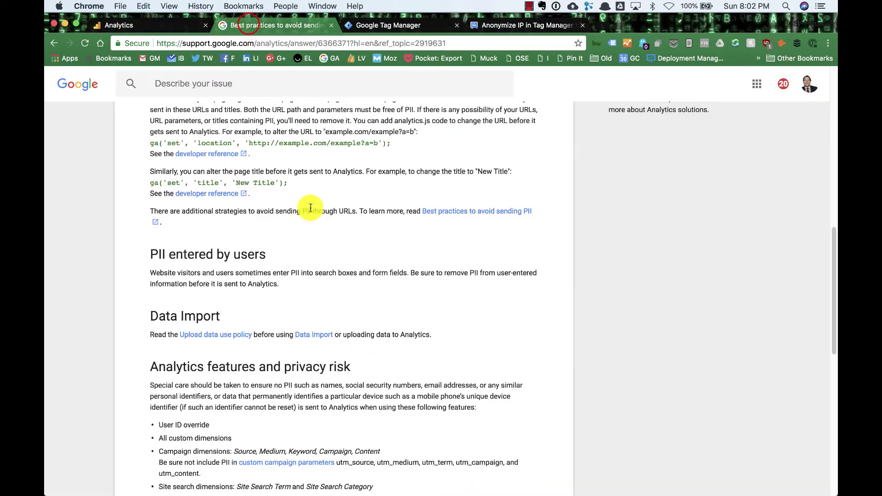
scroll(309, 212, up, 20)
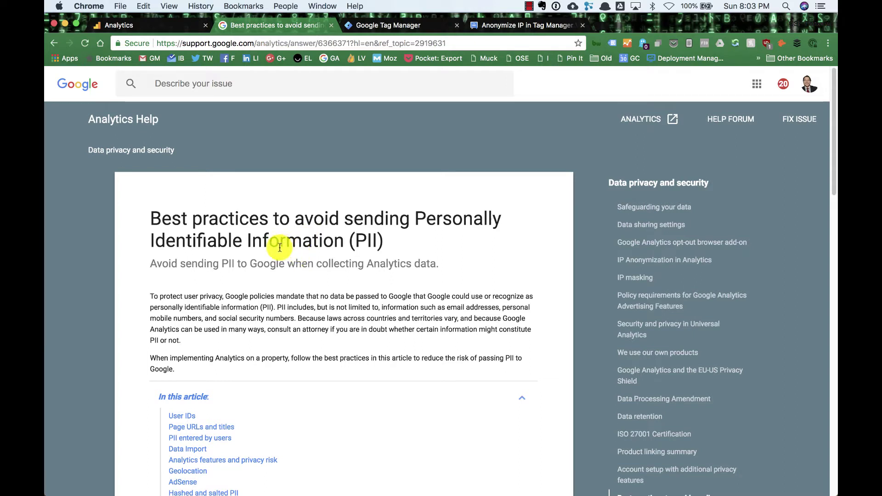
scroll(280, 265, down, 3)
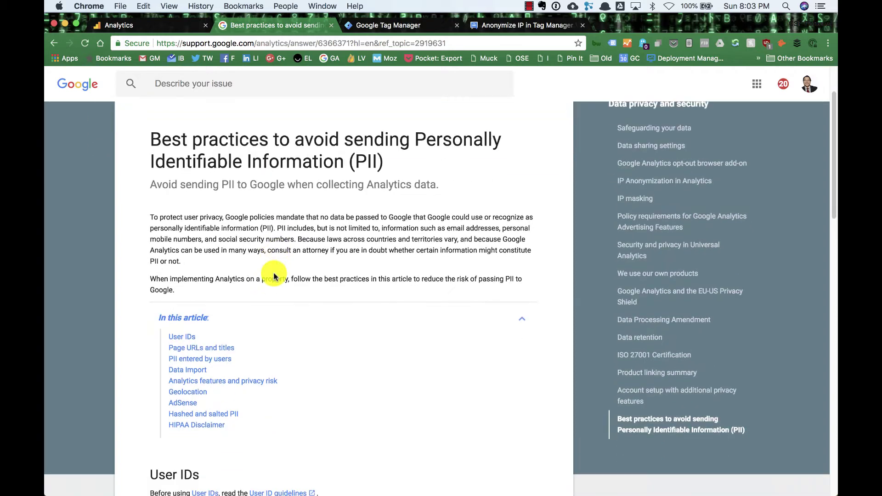
scroll(267, 277, down, 3)
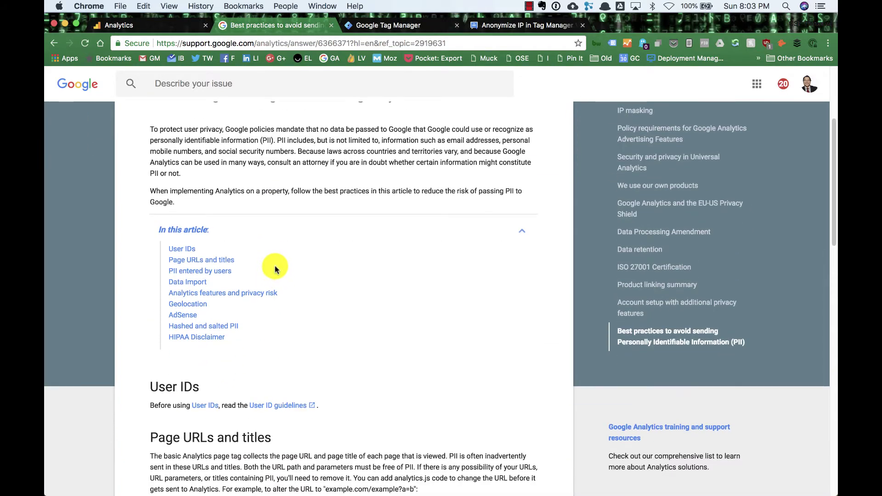
scroll(221, 297, down, 10)
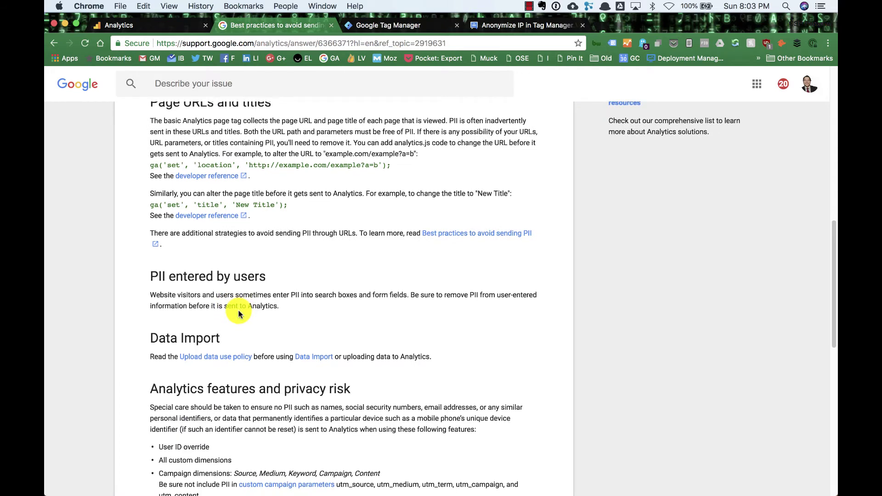
scroll(245, 309, down, 2)
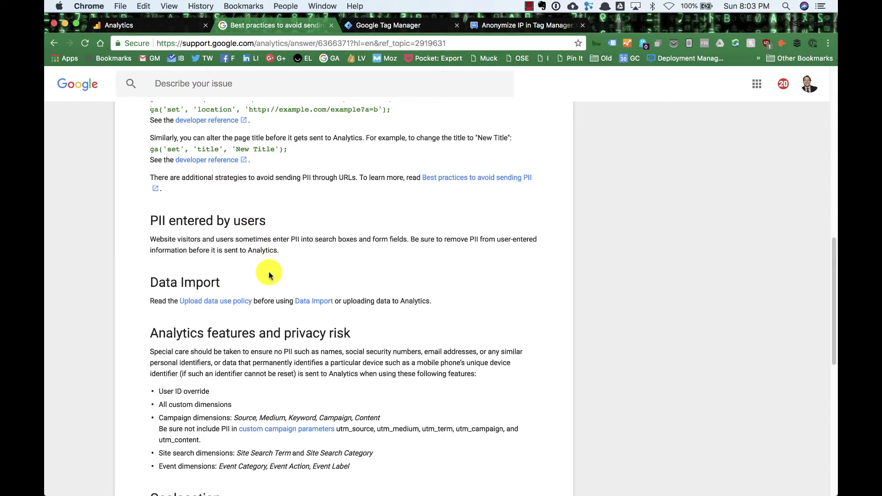
scroll(271, 271, down, 6)
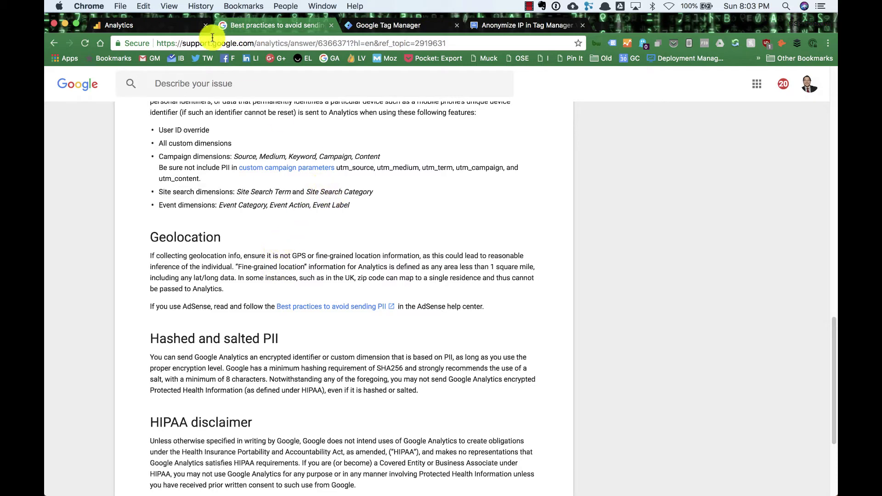
- Return to Analytics and open the All Pages site content report with its page table in view
click(143, 28)
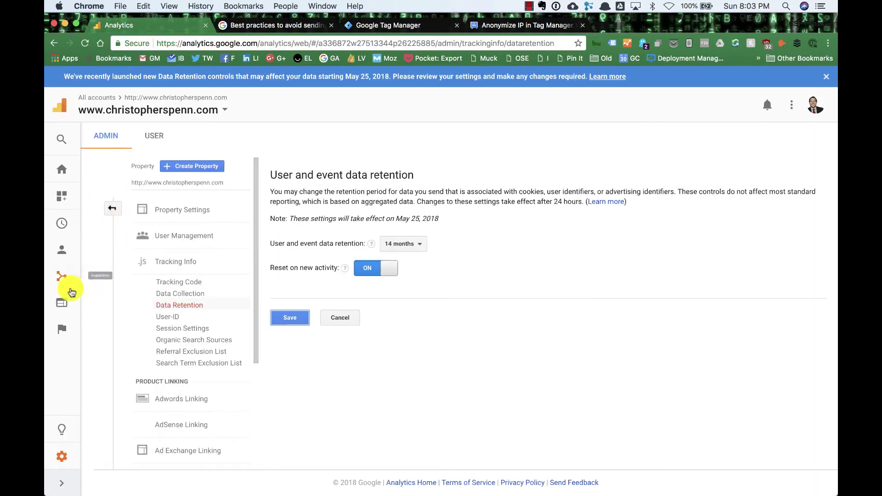
click(61, 301)
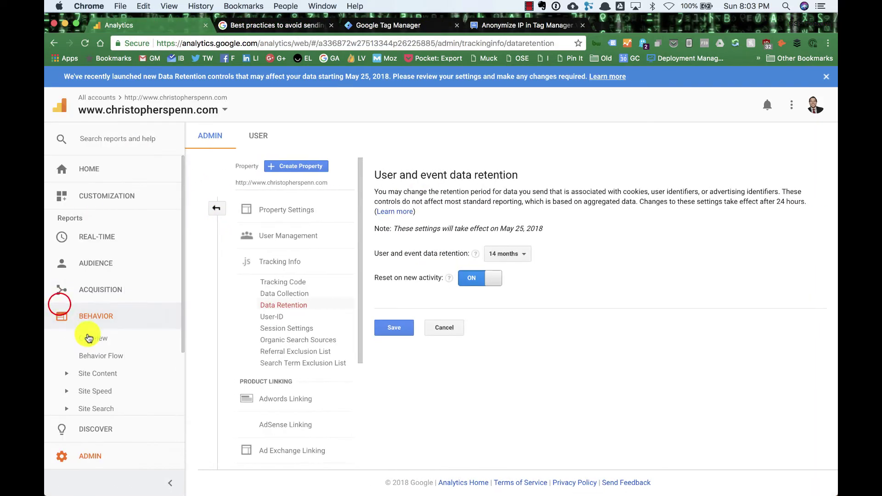
click(102, 375)
click(106, 388)
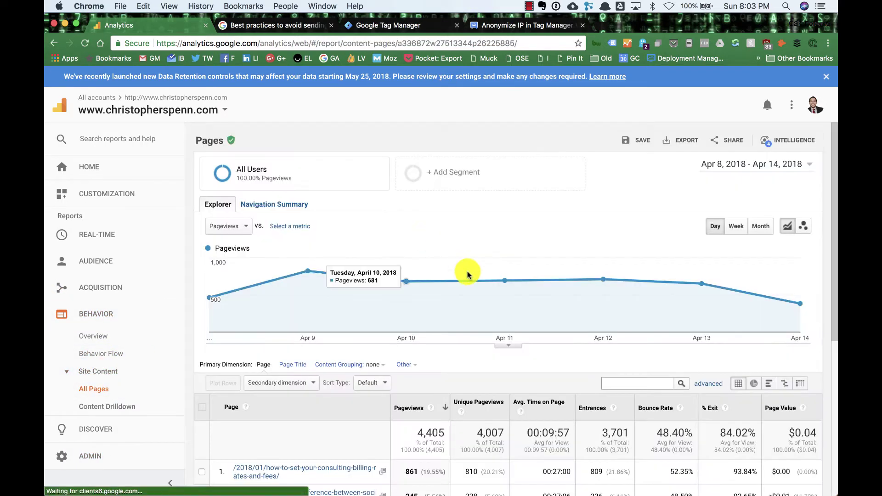
scroll(466, 271, down, 5)
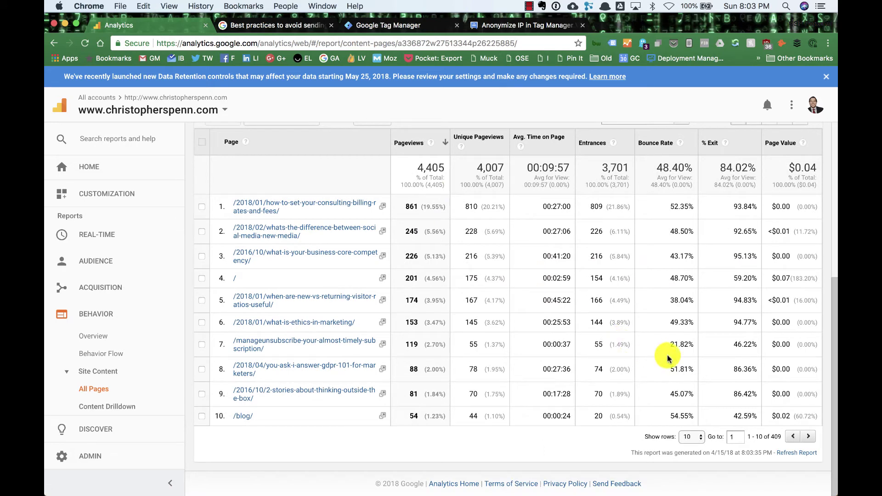
- Jump the page table to row 200 and advance two more sets of rows to inspect page URLs for personal data
double_click(735, 437)
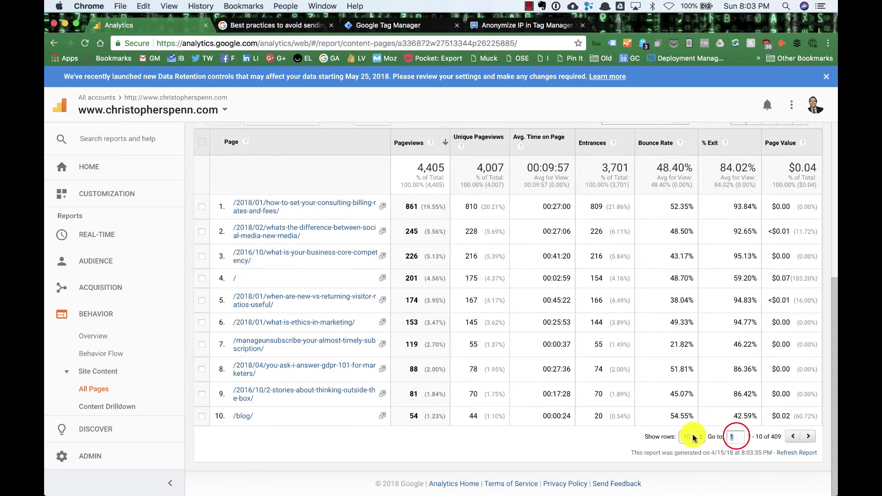
text(200)
key(Return)
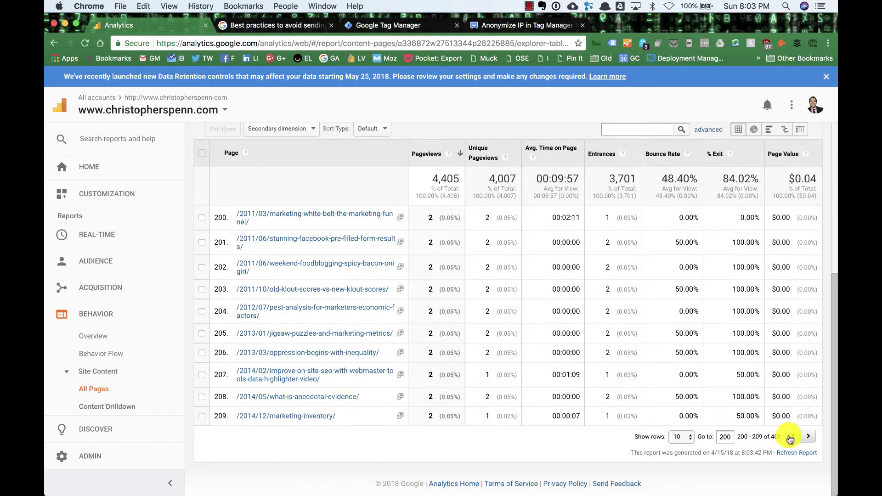
click(808, 438)
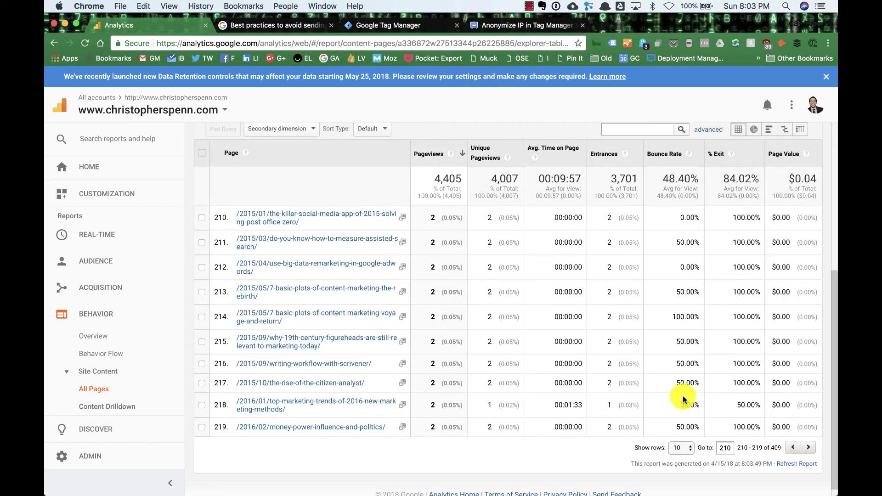
click(809, 451)
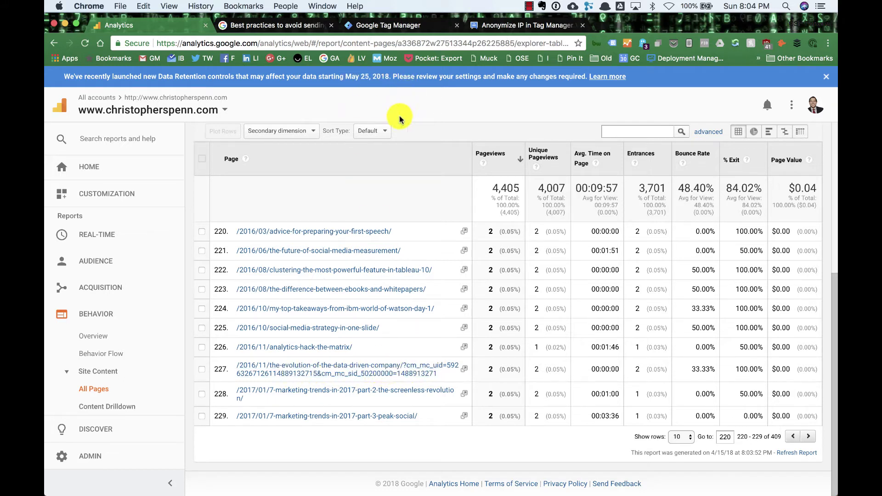
- Compare the help article's guidance on personally identifiable information with the All Pages report
click(256, 25)
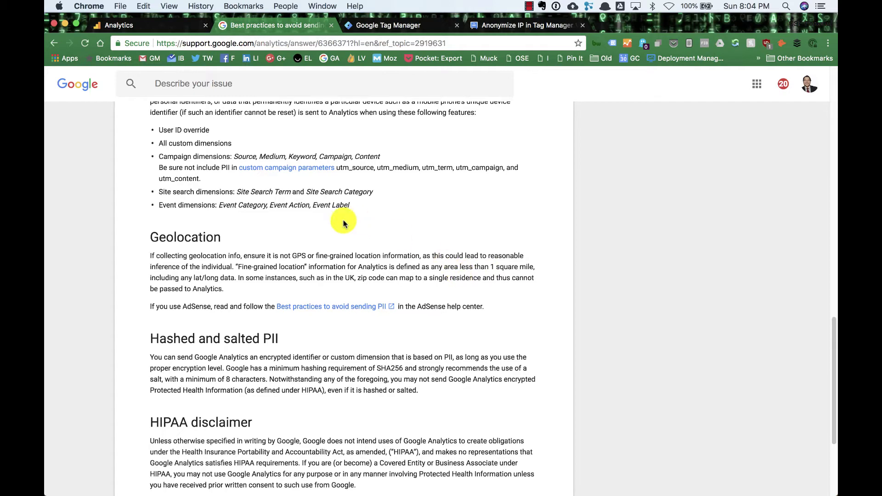
click(154, 26)
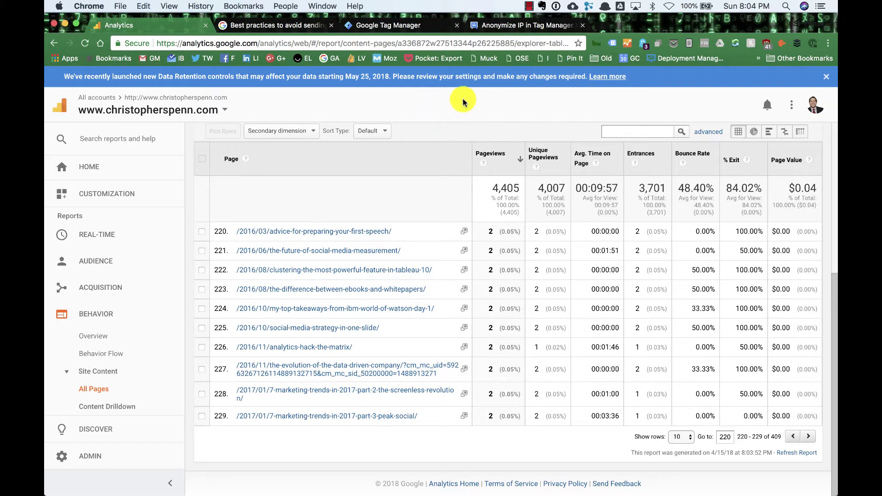
scroll(432, 136, up, 5)
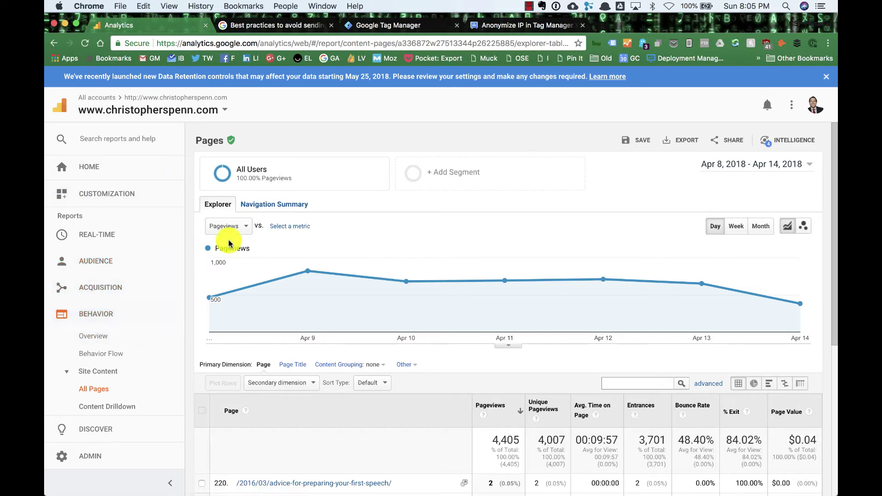
click(394, 27)
click(501, 27)
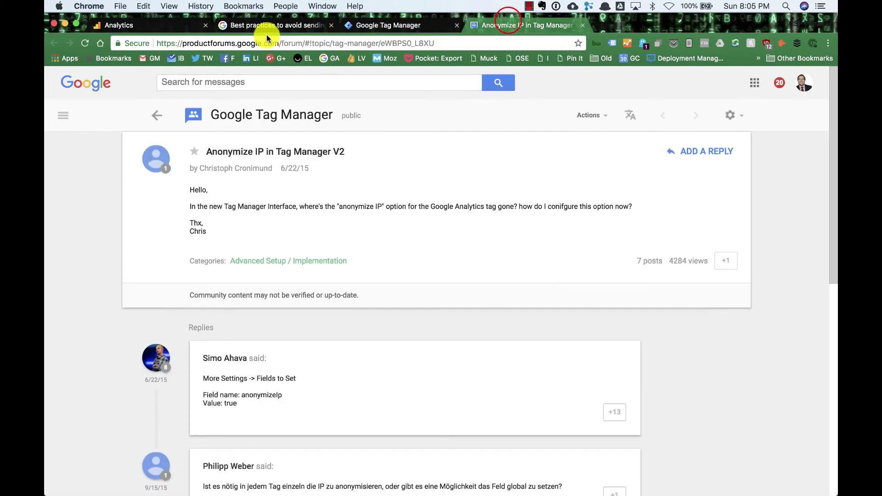
click(269, 29)
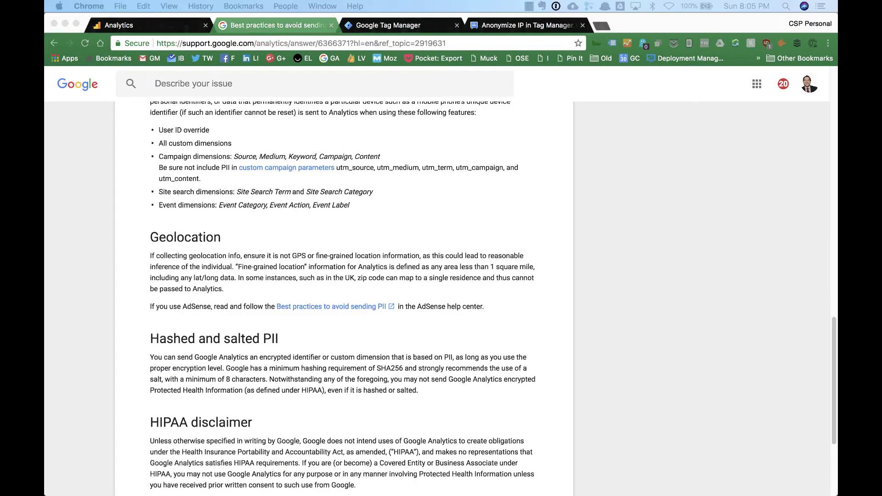
- In the empty TextWrangler document, write the sample IP address 172.16.2.145 and, on a second line, its anonymized form 172.16.2.0
drag(837, 138, 358, 62)
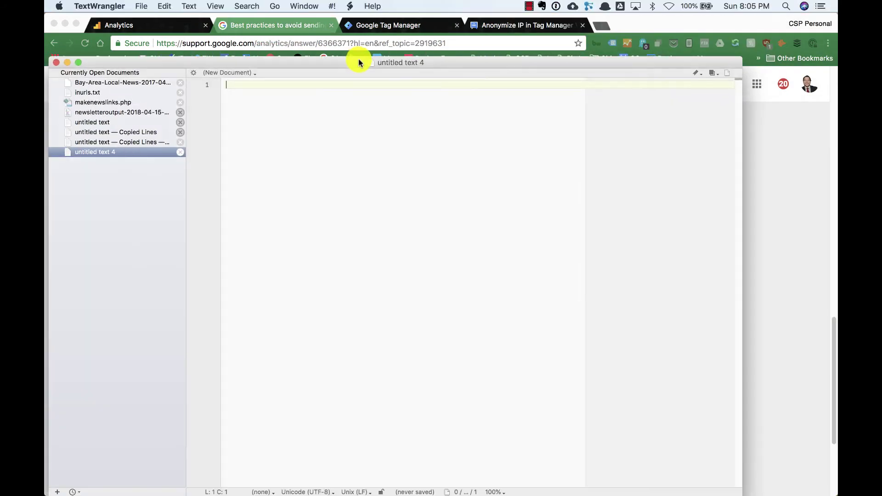
click(393, 130)
text(1)
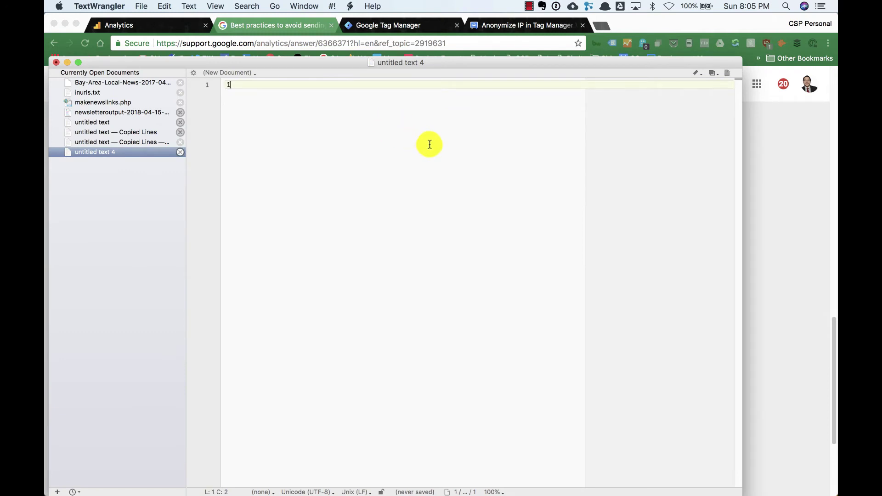
text(72.16.2.145)
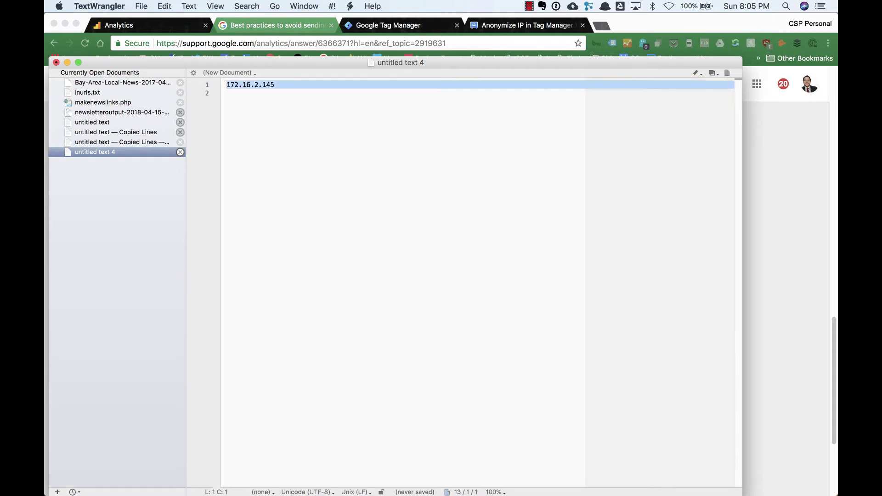
key(Return)
text(172.16.2.145)
key(BackSpace)
key(BackSpace)
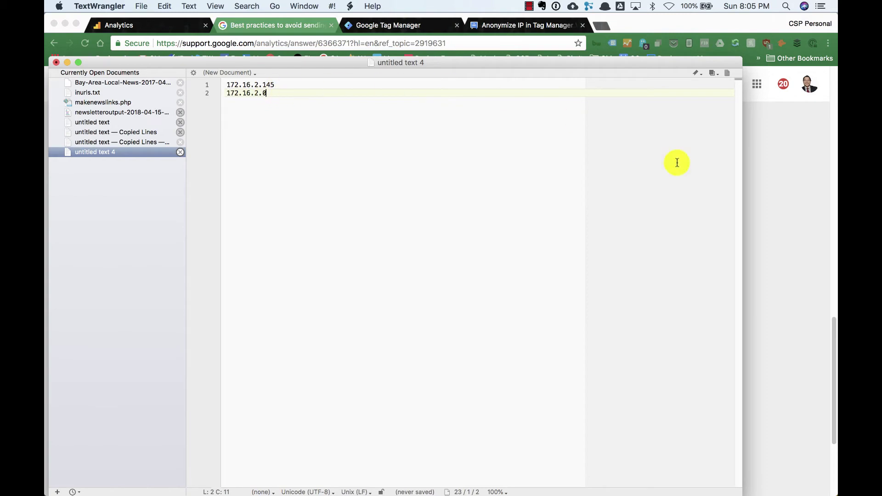
- Switch back to Chrome and close the open Google Analytics tag in Tag Manager to return to the Tags list
click(784, 192)
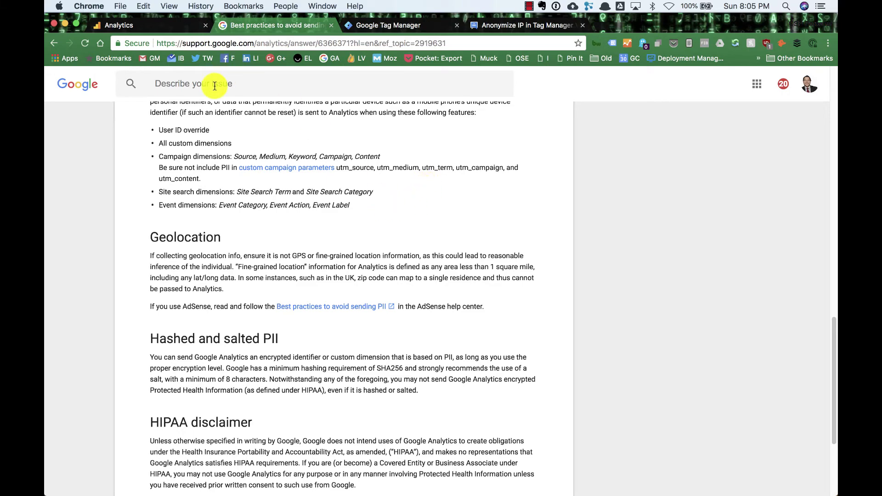
click(163, 27)
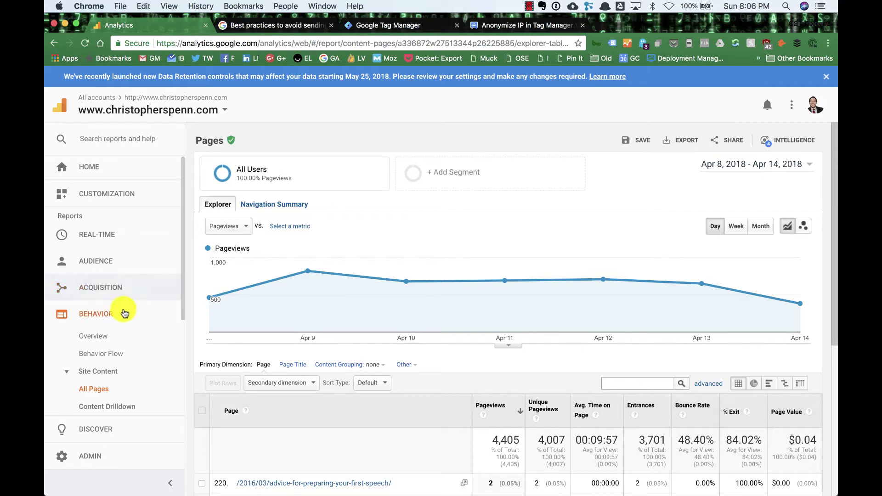
click(402, 28)
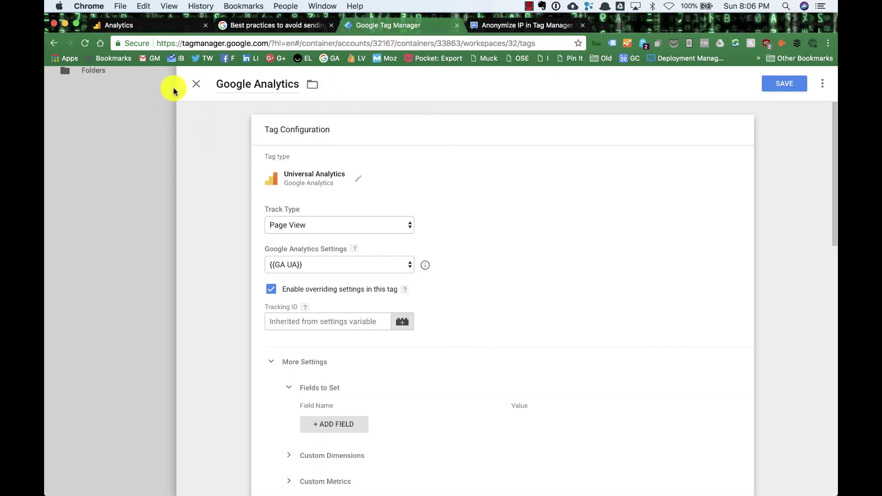
click(196, 84)
click(373, 181)
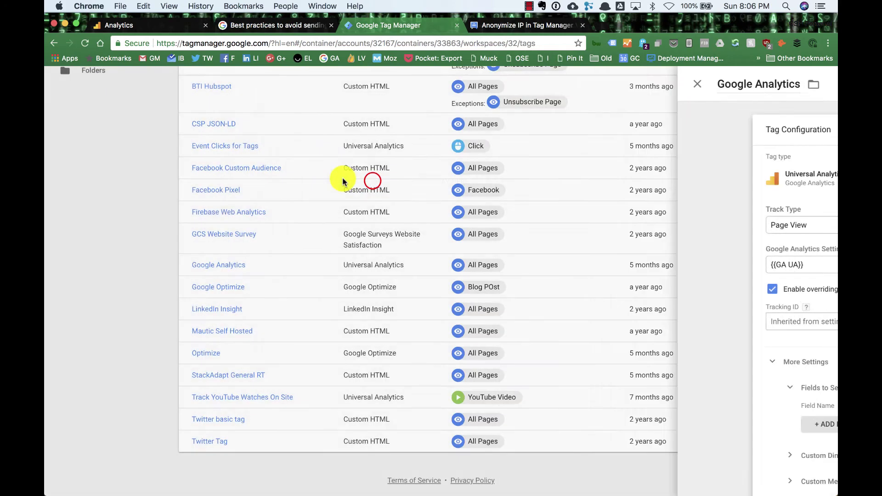
scroll(239, 451, down, 3)
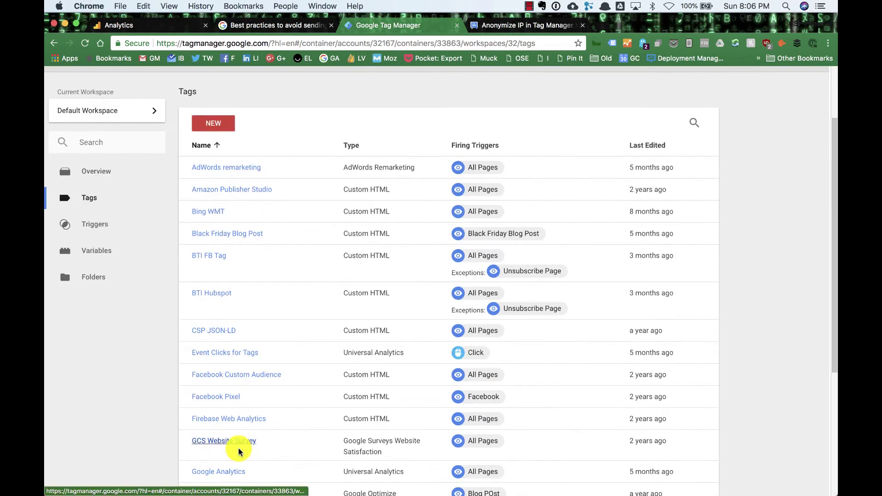
- Edit the Google Analytics tag's configuration, enable overriding settings in this tag, and expand its Fields to Set section
click(221, 470)
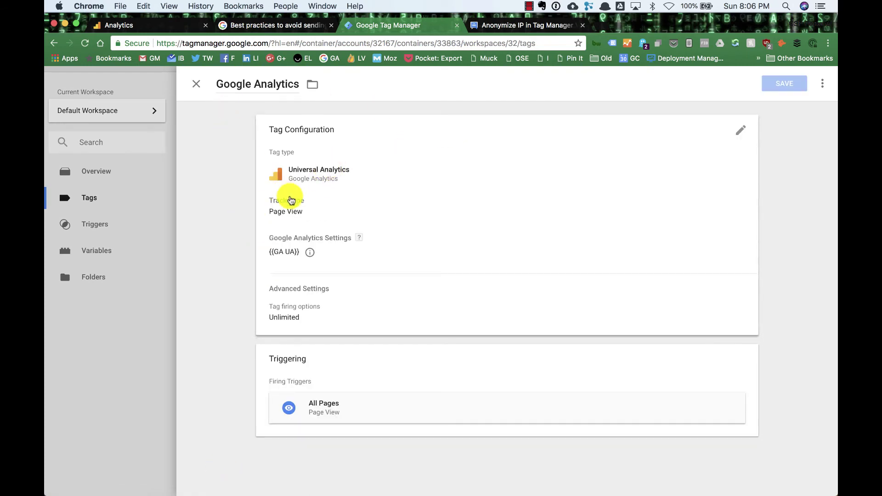
click(741, 130)
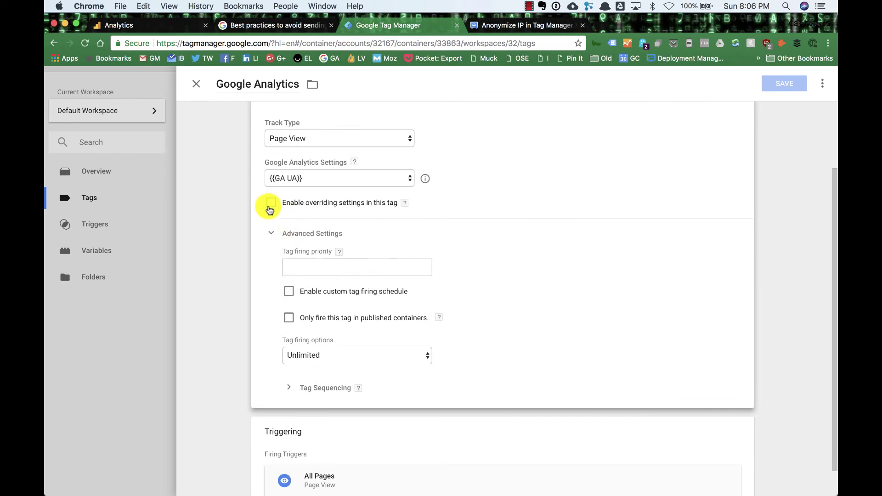
click(271, 204)
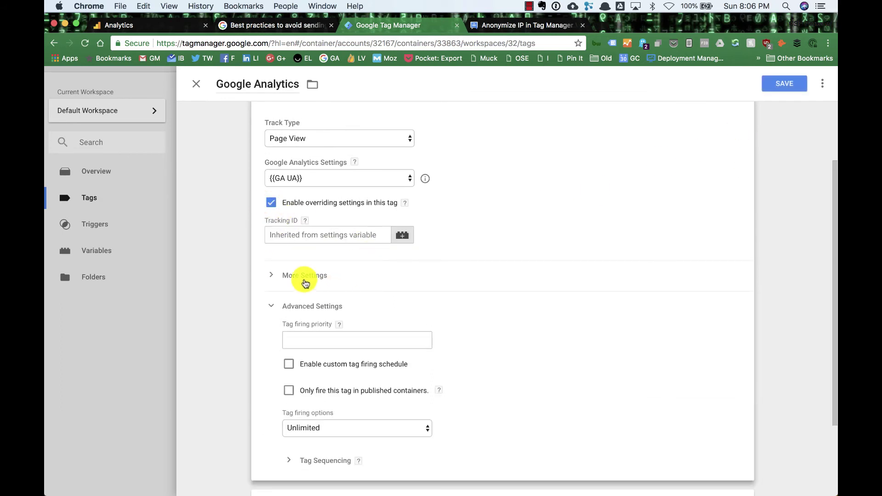
click(301, 276)
click(327, 302)
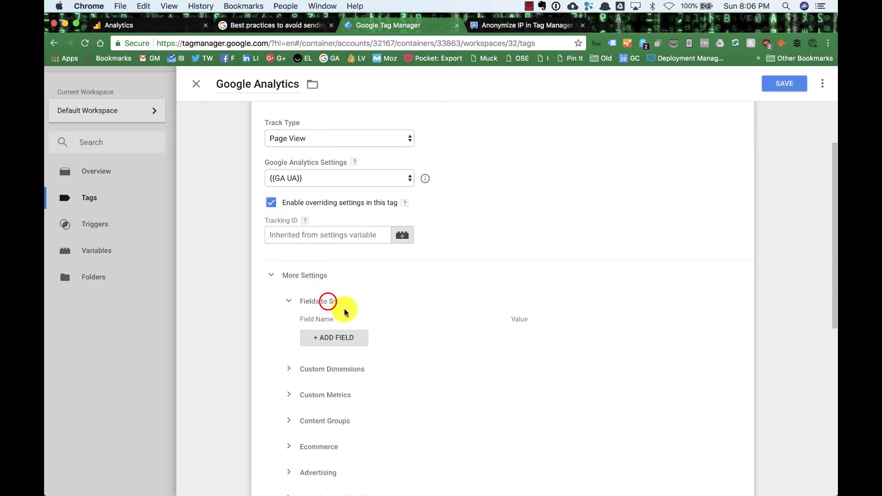
- Add the field anonymizeIp with the value TRUE to the Google Analytics tag and save the tag
click(348, 340)
click(347, 341)
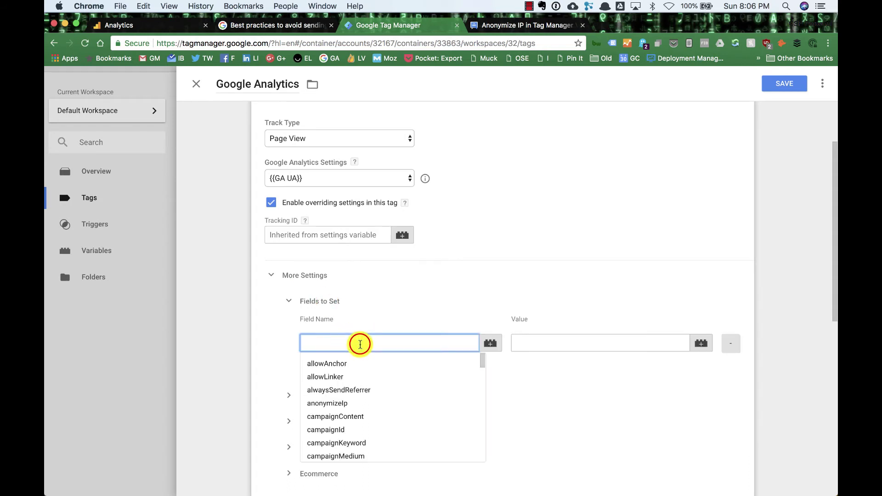
text(anon)
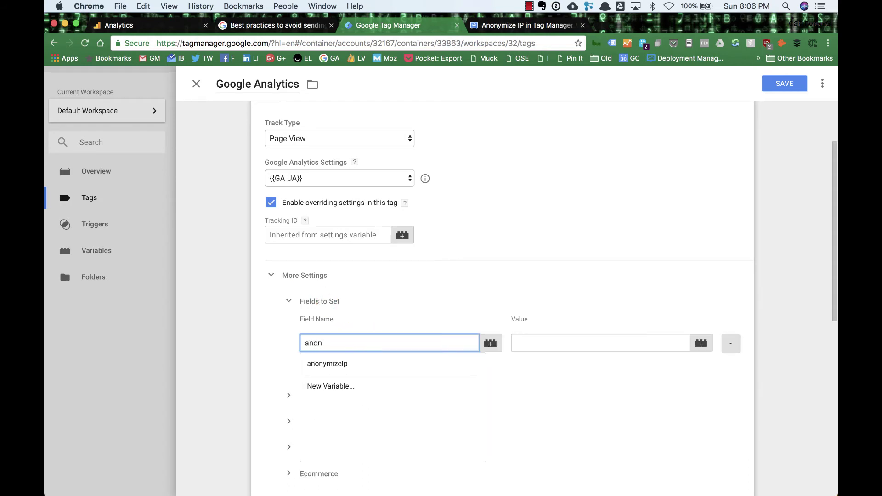
click(361, 367)
click(547, 349)
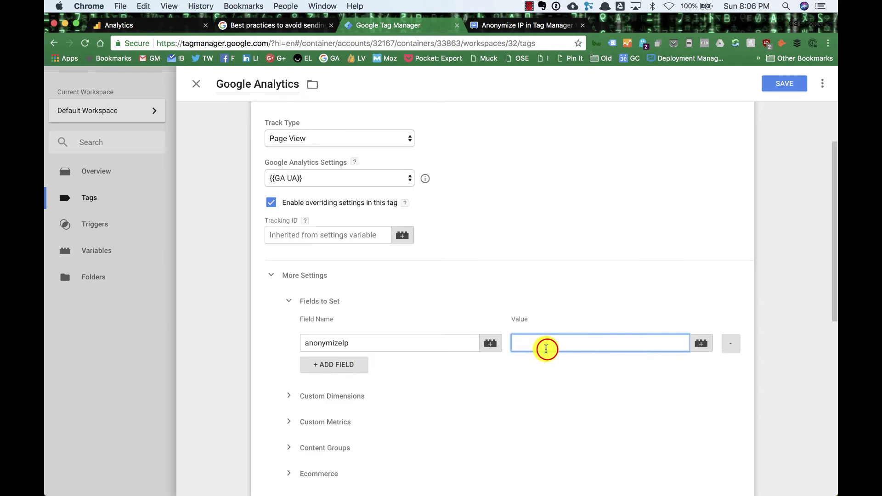
text(TRUE)
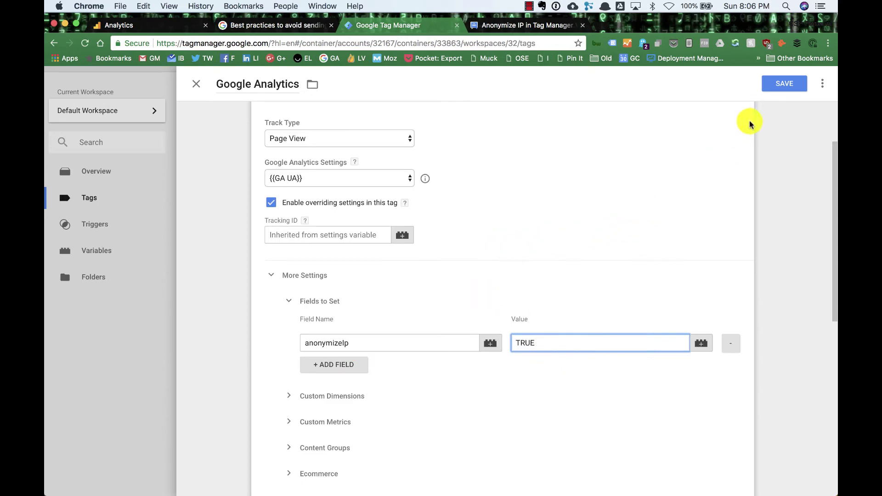
click(777, 84)
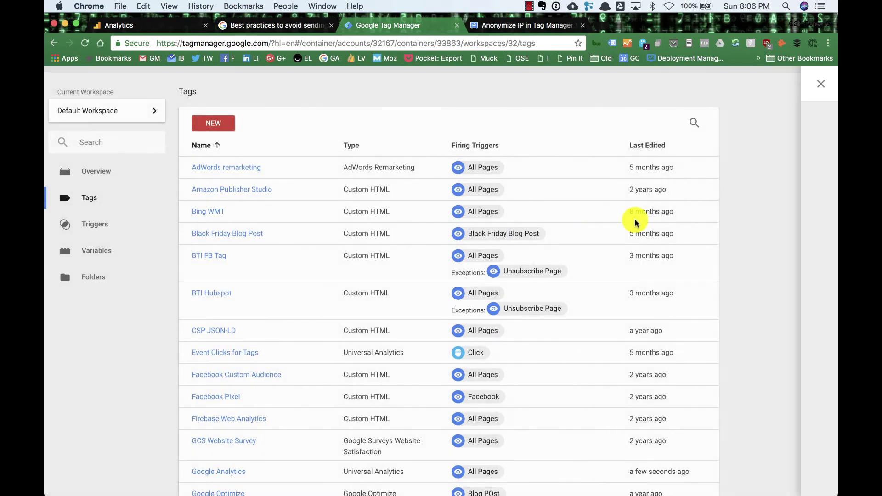
- Submit the workspace changes and publish them to the Live environment without a version name or description
click(780, 114)
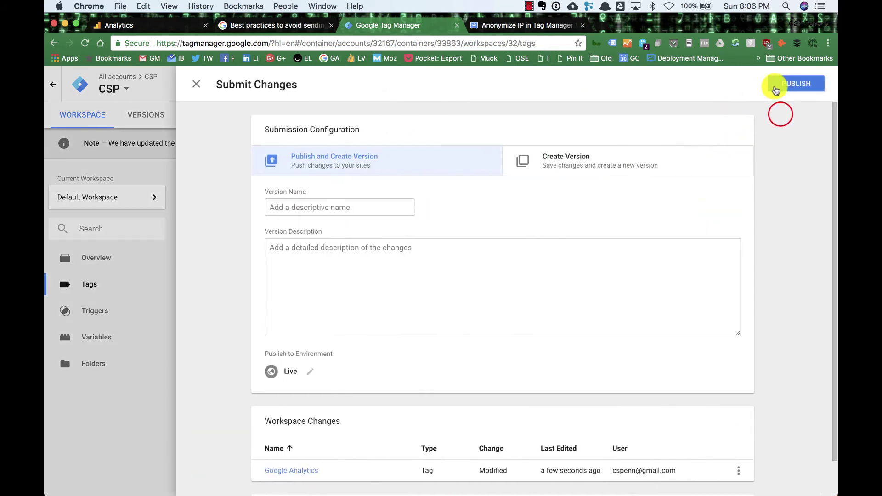
click(784, 84)
click(309, 340)
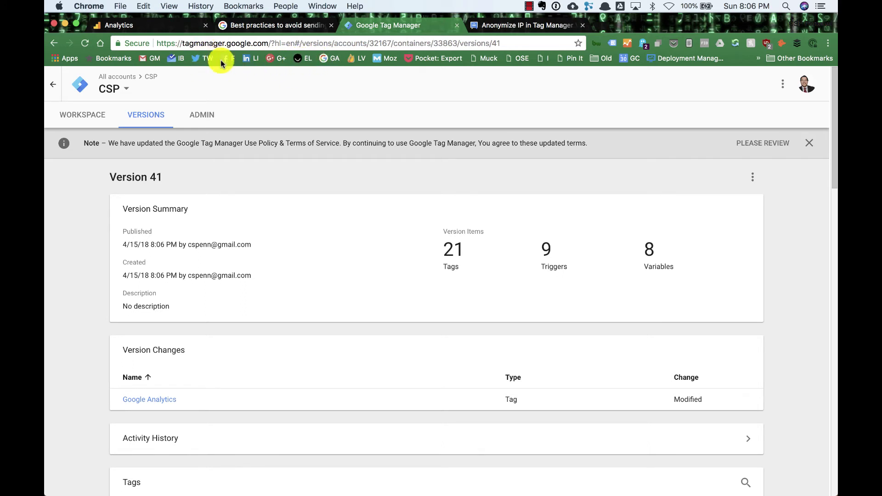
- Switch to Google Analytics and open the Audience report on visitors' geographic location
click(159, 28)
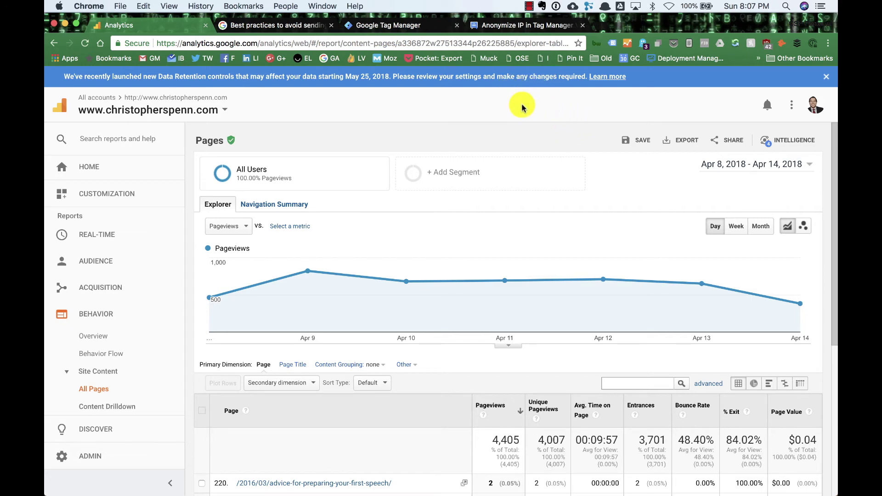
click(95, 293)
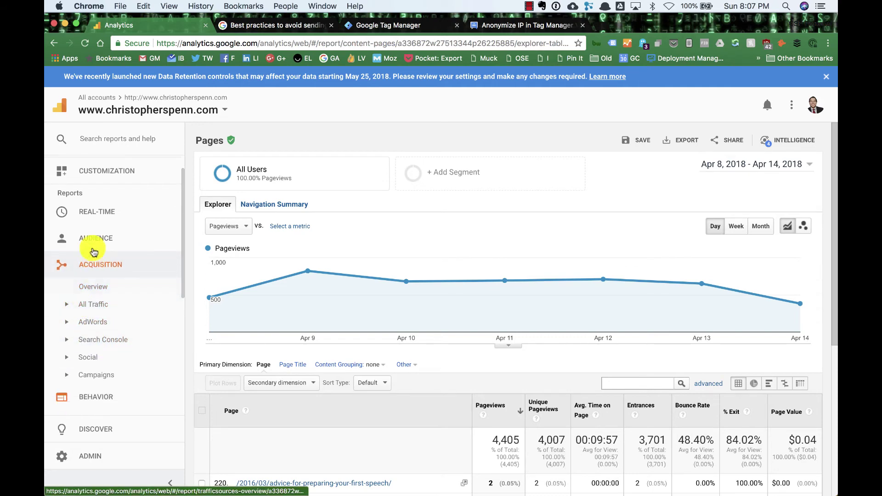
click(94, 247)
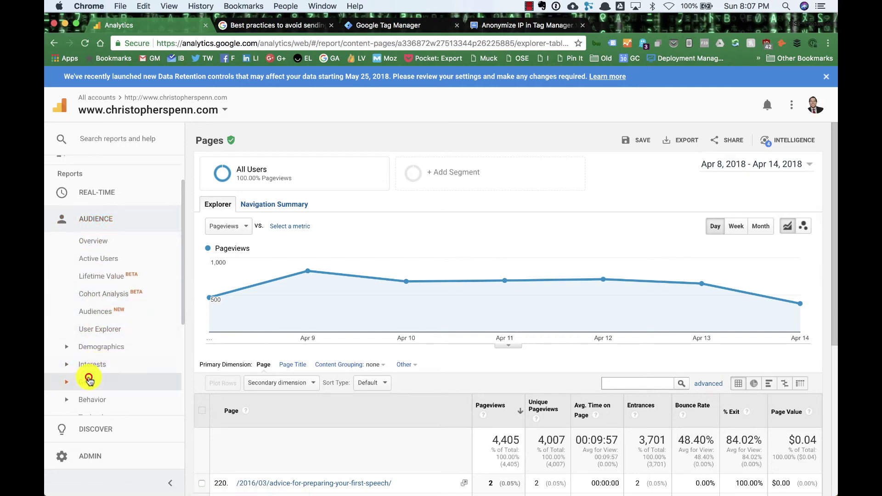
click(88, 380)
click(96, 297)
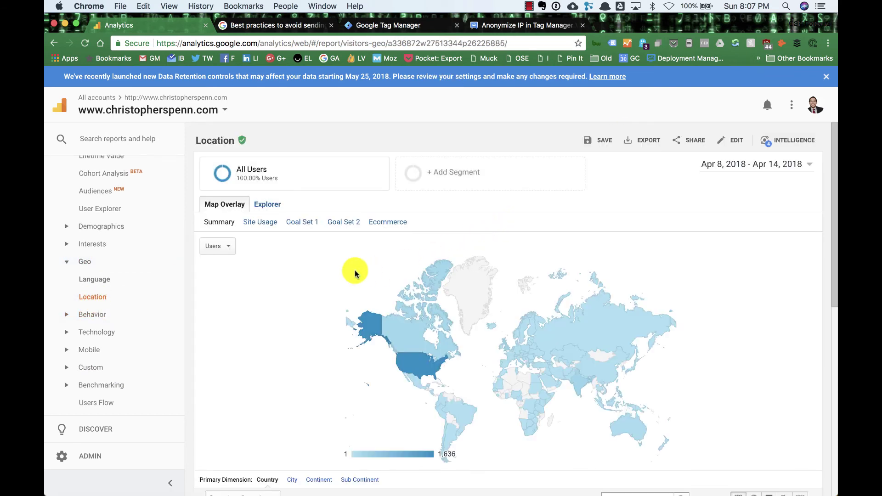
- Set the Location report's primary dimension to Continent and examine the users from each continent
scroll(355, 274, down, 3)
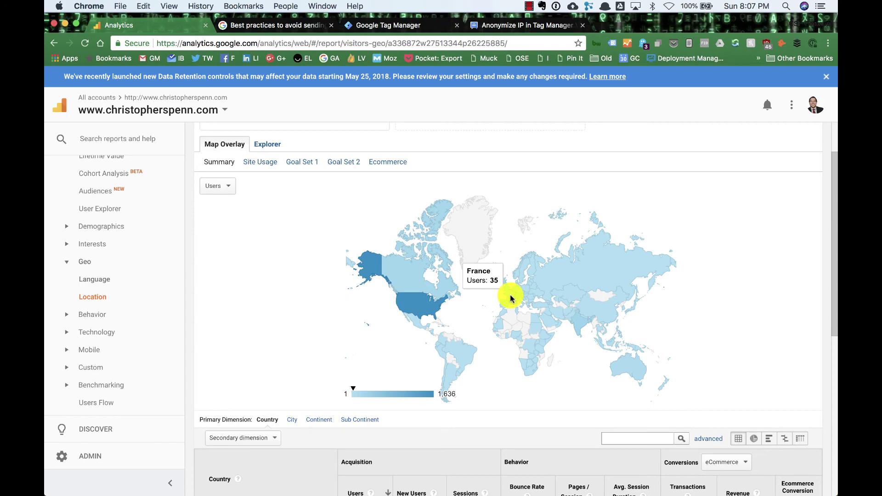
click(320, 419)
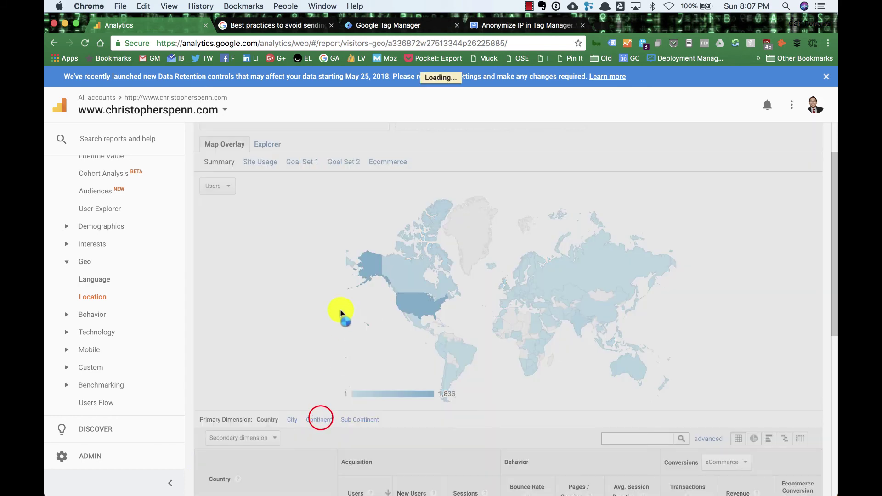
scroll(321, 326, up, 1)
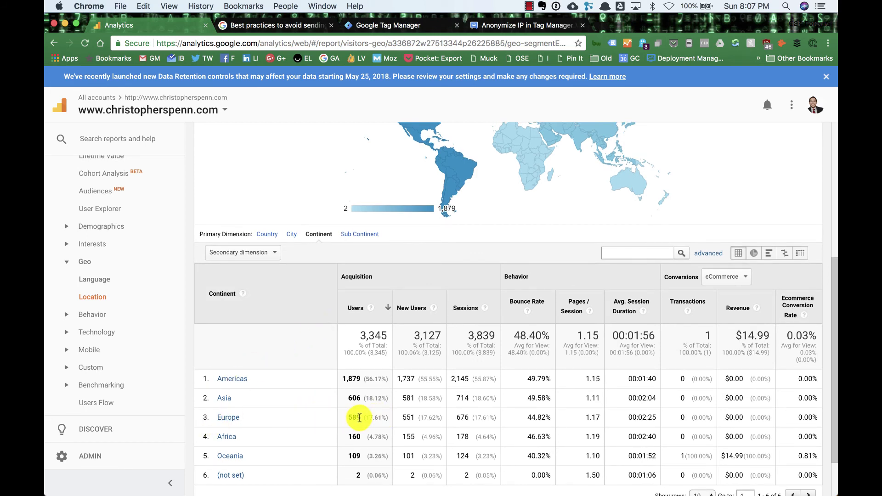
scroll(359, 417, up, 3)
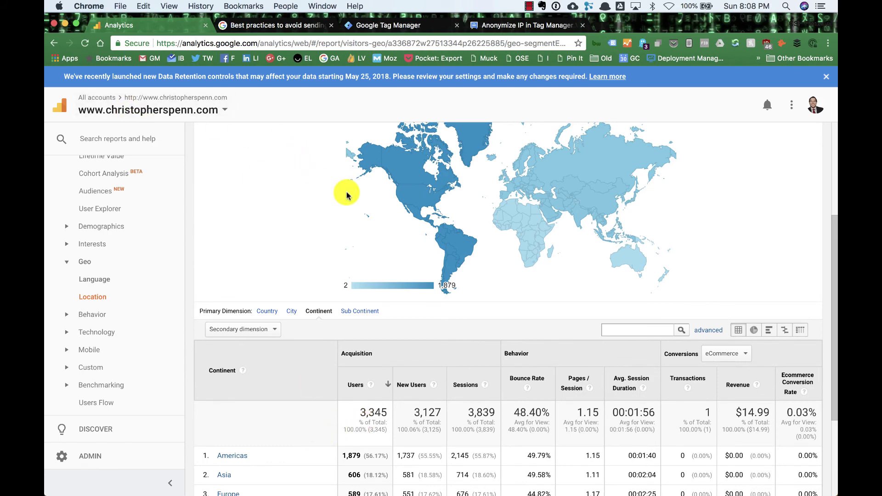
mouse_move(425, 191)
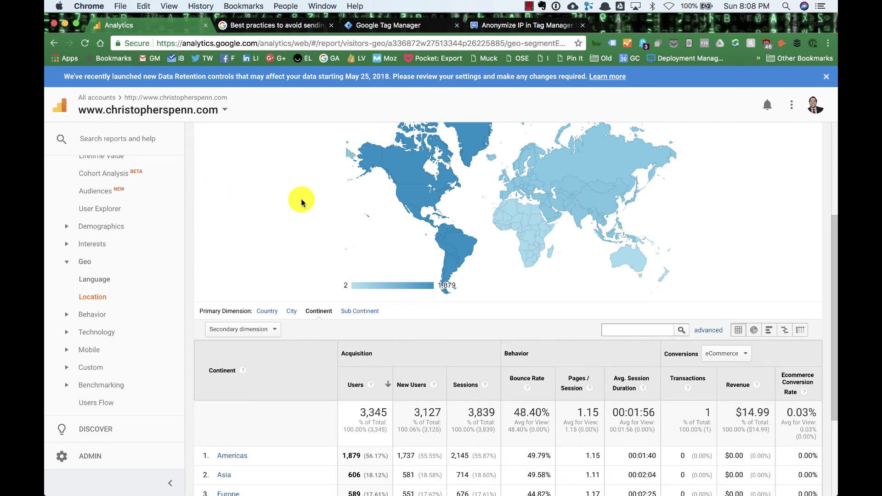
scroll(151, 221, up, 3)
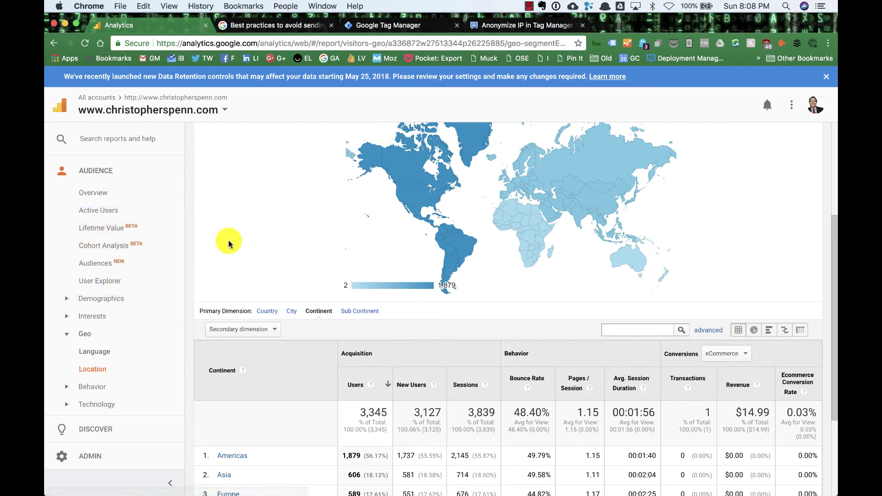
scroll(216, 291, up, 5)
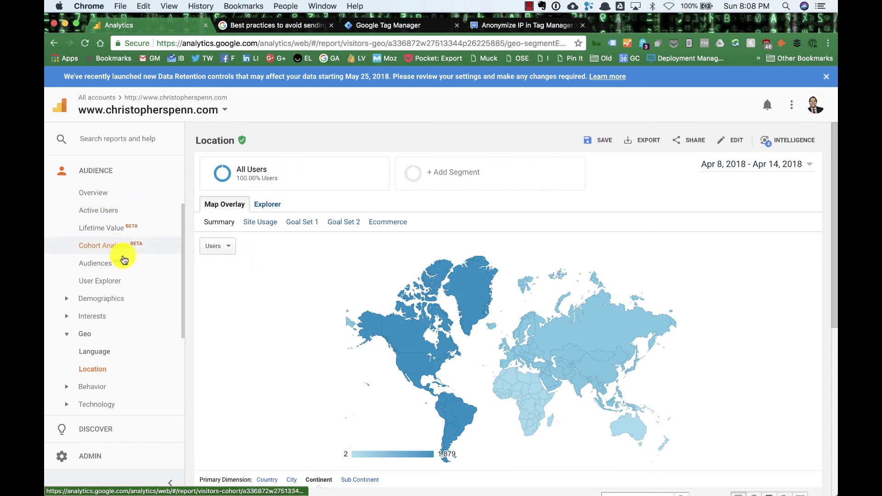
- Open the property's Data Collection settings in Admin and review the Remarketing and Advertising Reporting Features options
scroll(114, 299, down, 5)
click(97, 458)
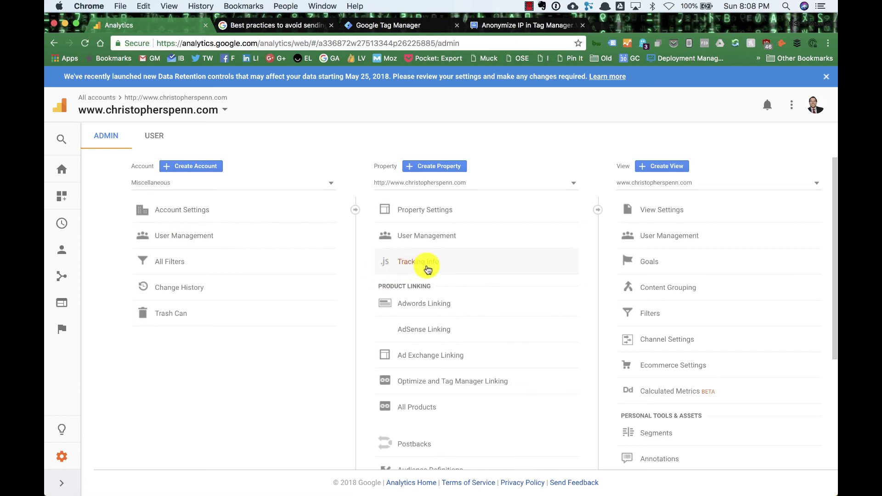
scroll(449, 408, down, 5)
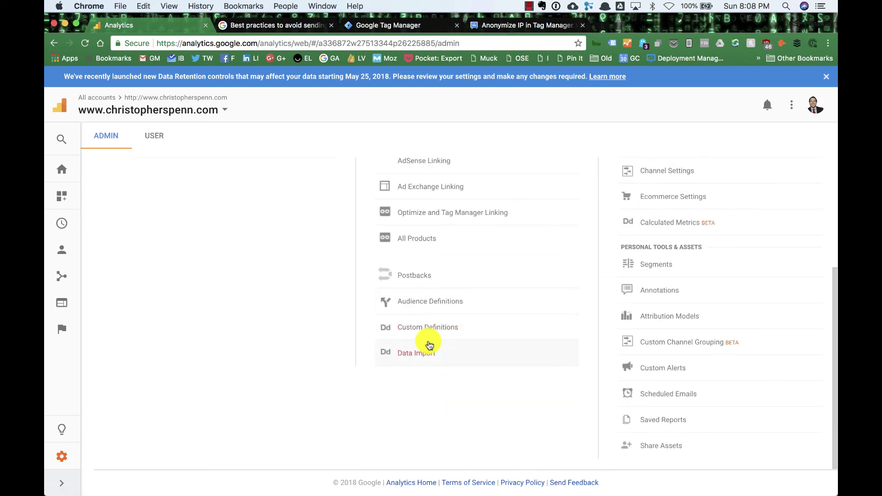
scroll(429, 345, up, 5)
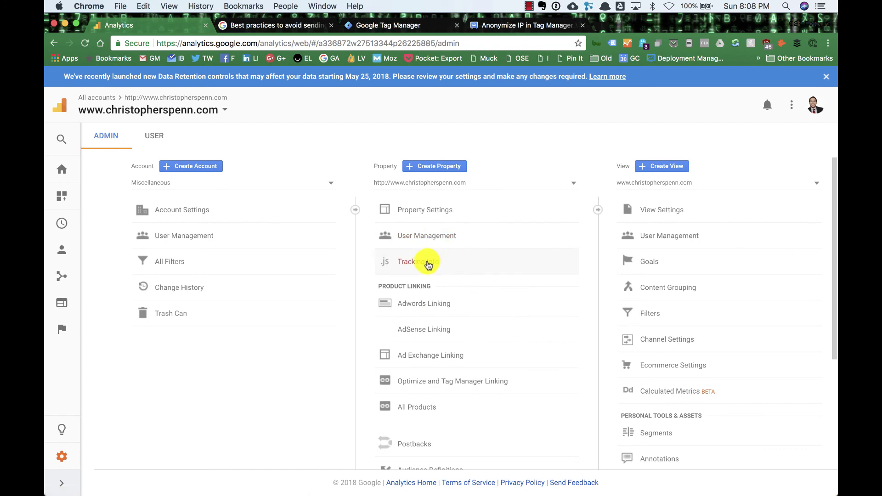
click(427, 262)
click(436, 292)
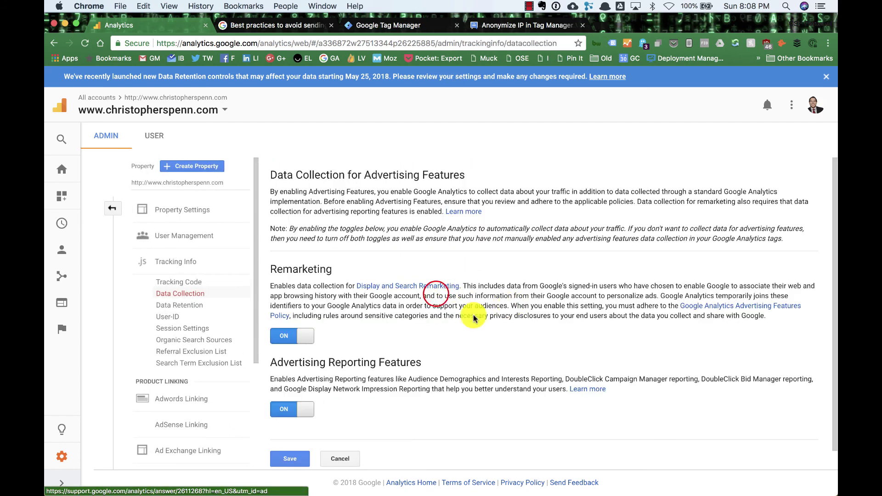
scroll(289, 312, down, 1)
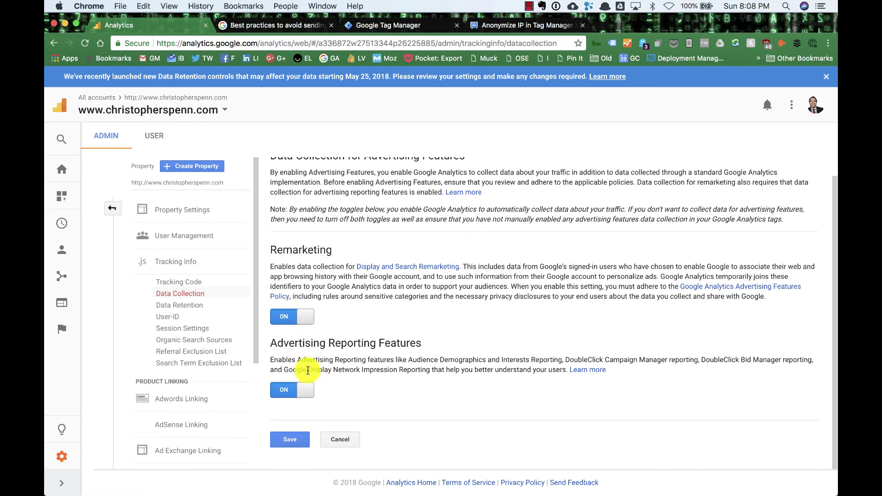
scroll(367, 310, up, 1)
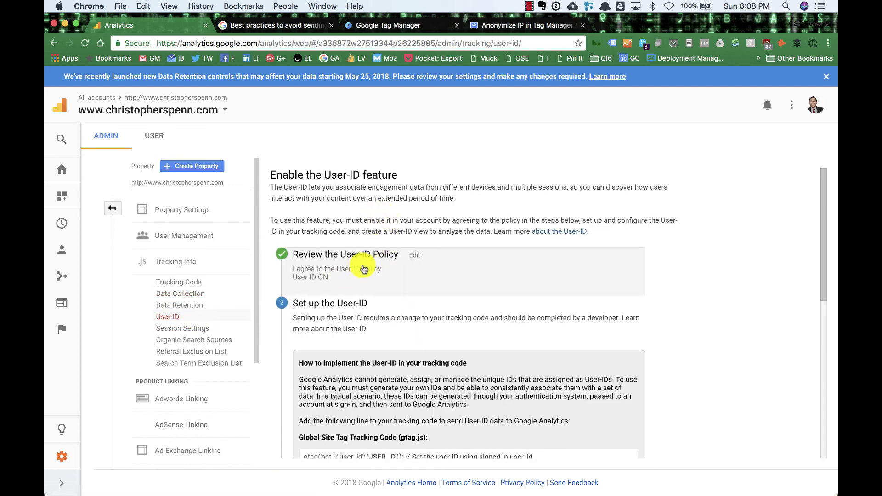
- Review the property's User-ID settings, including the policy agreement, setup instructions and session unification
scroll(413, 243, down, 1)
scroll(528, 220, down, 5)
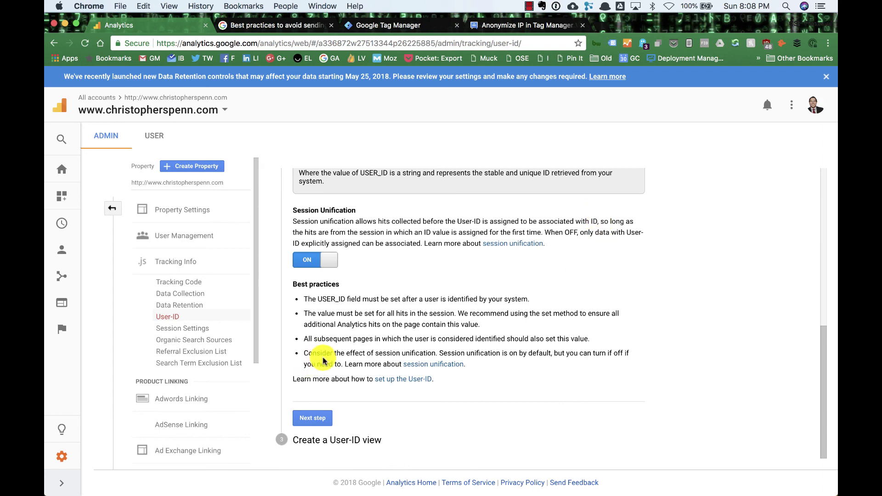
scroll(304, 298, up, 5)
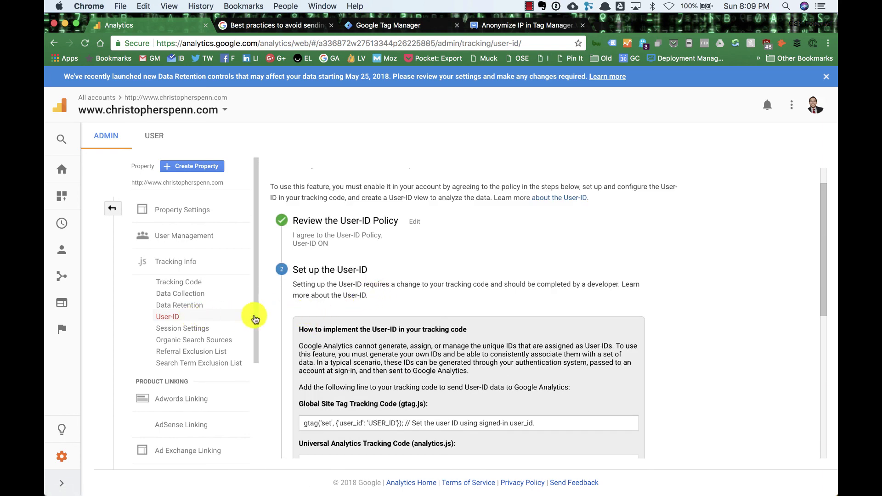